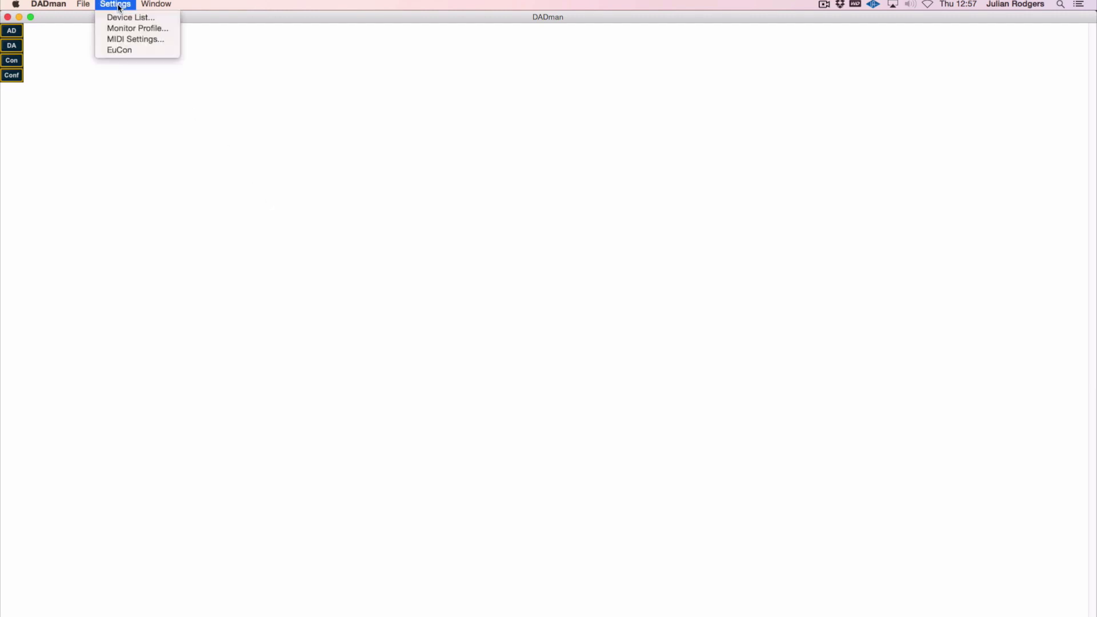
Confirm the AX32 unit is connected in the Device List, close it, and open the DADman menu
{"action": "left_click", "coordinate": [125, 18]}
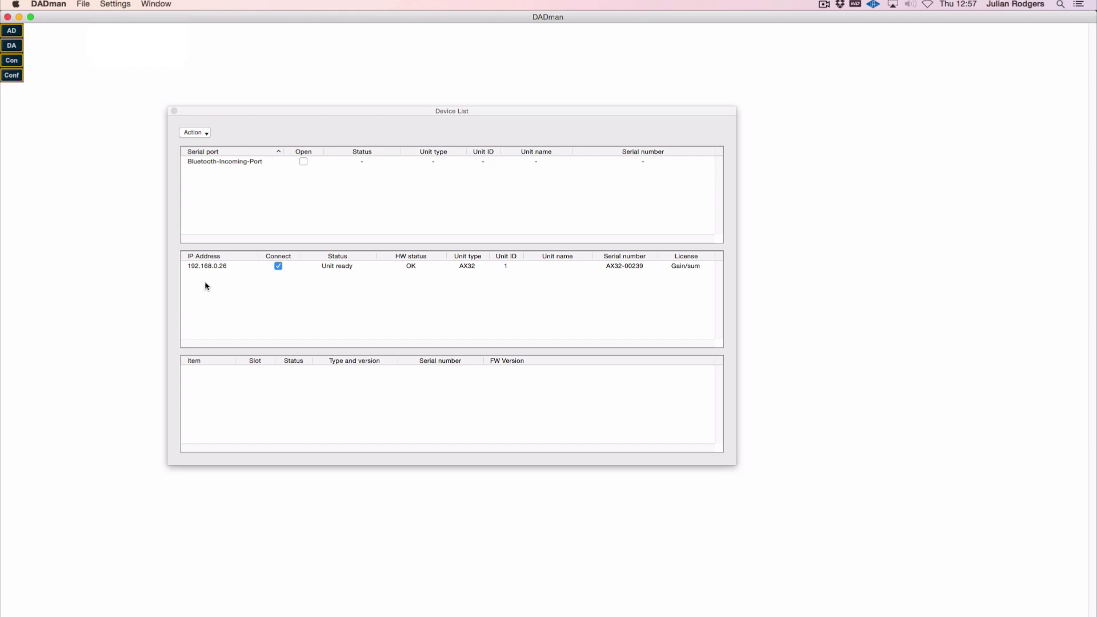
{"action": "left_click", "coordinate": [192, 133]}
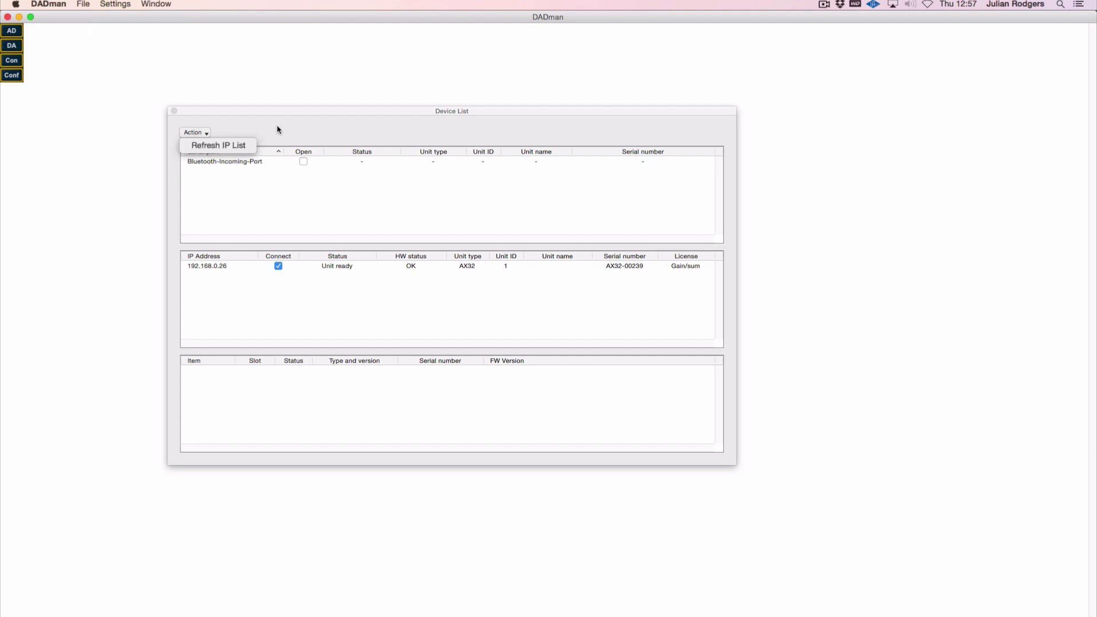
{"action": "left_click", "coordinate": [175, 111]}
{"action": "left_click", "coordinate": [175, 111]}
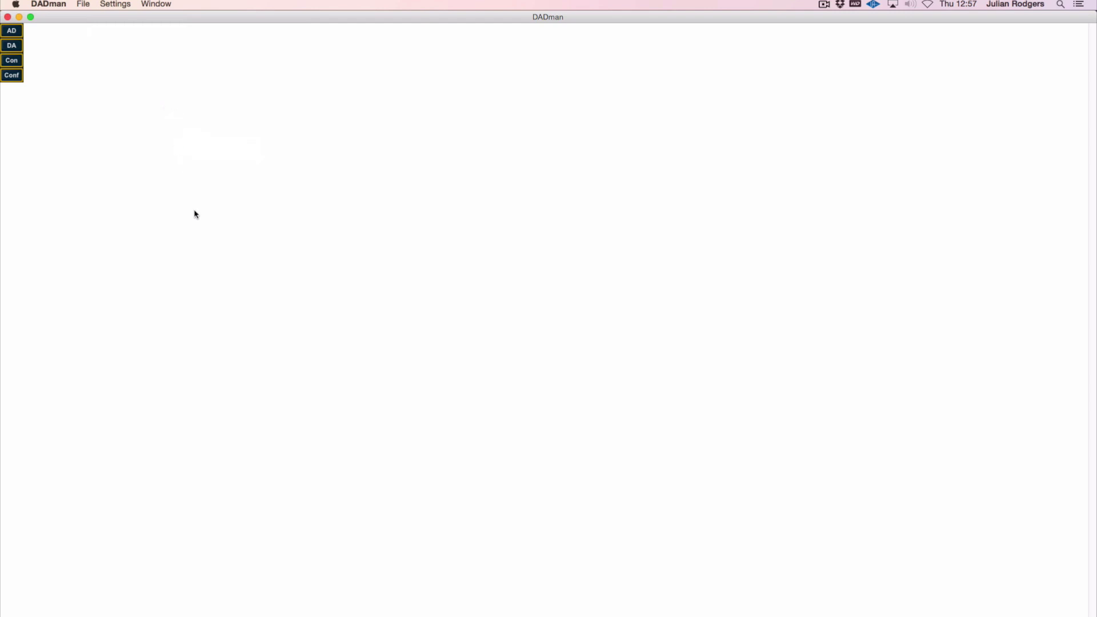
{"action": "left_click", "coordinate": [41, 5]}
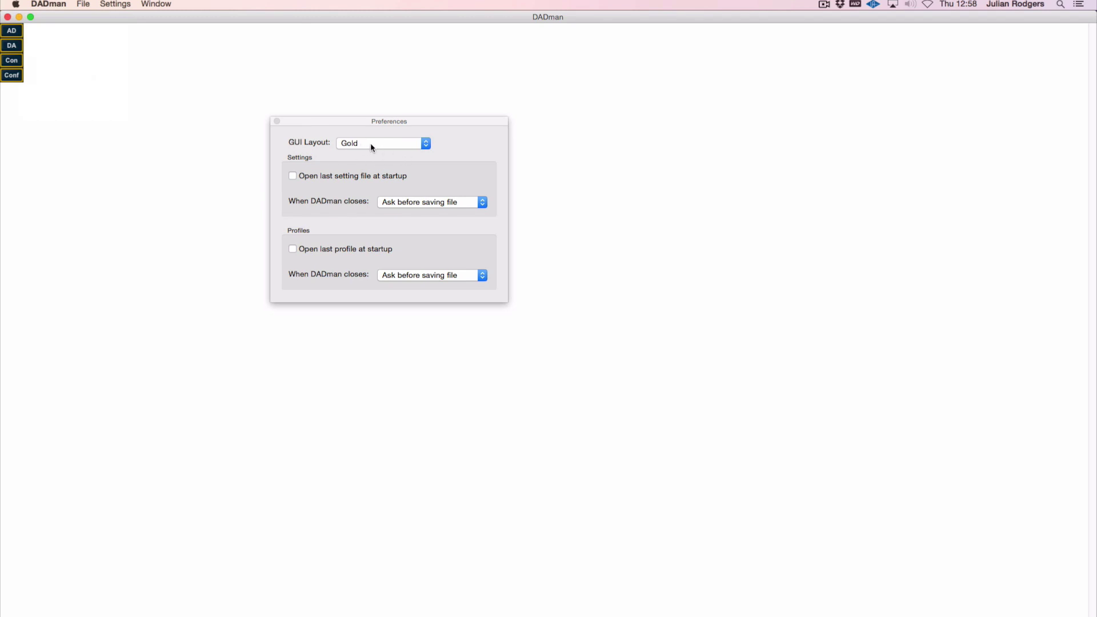
Leave the Preferences GUI Layout on Gold and close the Preferences dialog
{"action": "left_click", "coordinate": [428, 143]}
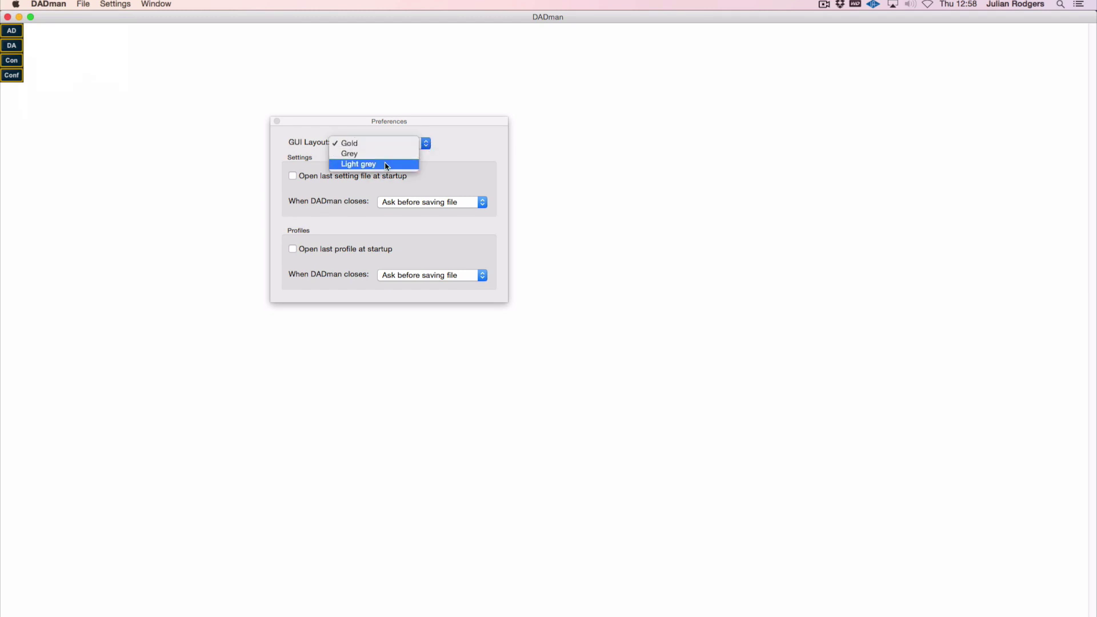
{"action": "left_click", "coordinate": [448, 148]}
{"action": "left_click", "coordinate": [277, 121]}
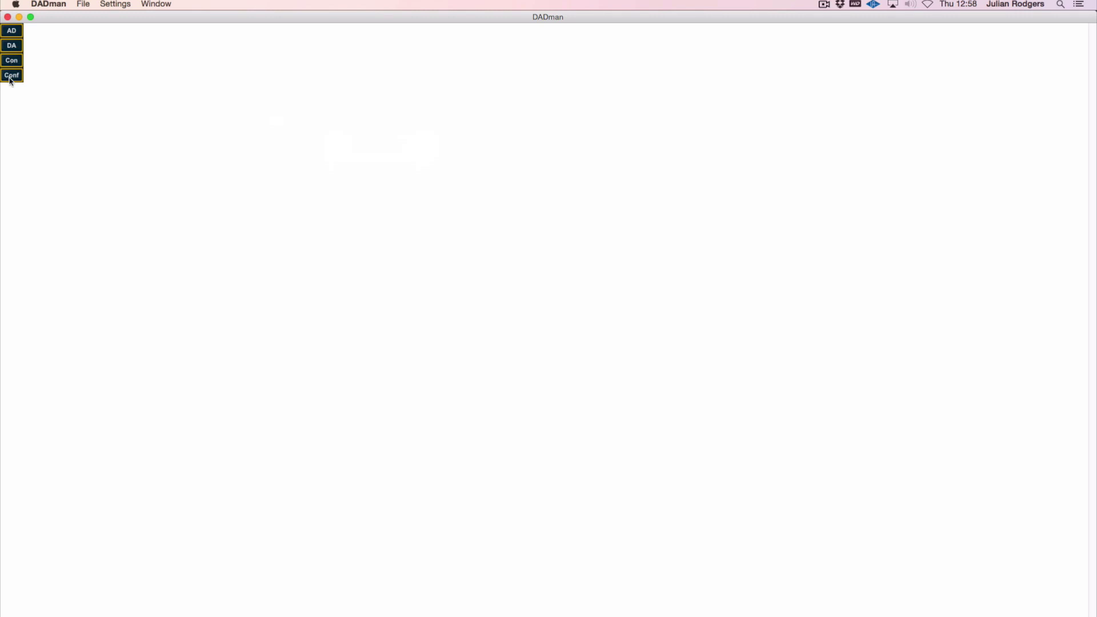
Open the AD input panel and toggle channel 10 between Line and Mic input
{"action": "left_click", "coordinate": [12, 32]}
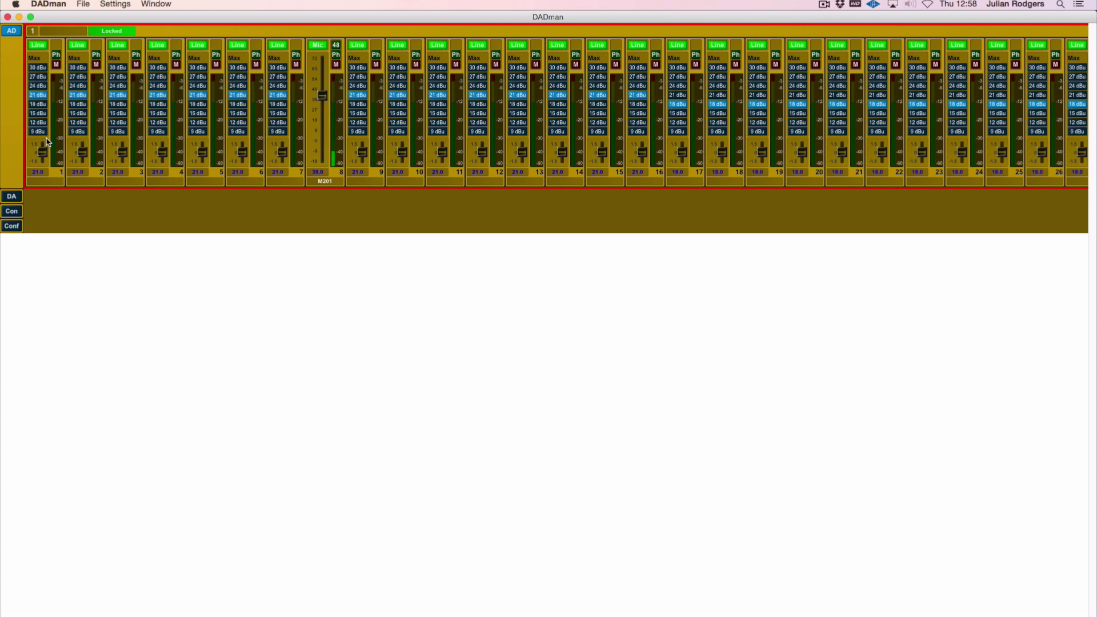
{"action": "left_click", "coordinate": [398, 45]}
{"action": "left_click", "coordinate": [398, 46]}
{"action": "left_click", "coordinate": [398, 45]}
{"action": "left_click", "coordinate": [398, 45]}
{"action": "left_click", "coordinate": [398, 46]}
{"action": "left_click", "coordinate": [398, 45]}
Leave channel 10 on Line input and expand the 16-channel DA output panel
{"action": "left_click", "coordinate": [398, 45]}
{"action": "left_click", "coordinate": [398, 45]}
{"action": "left_click", "coordinate": [399, 47]}
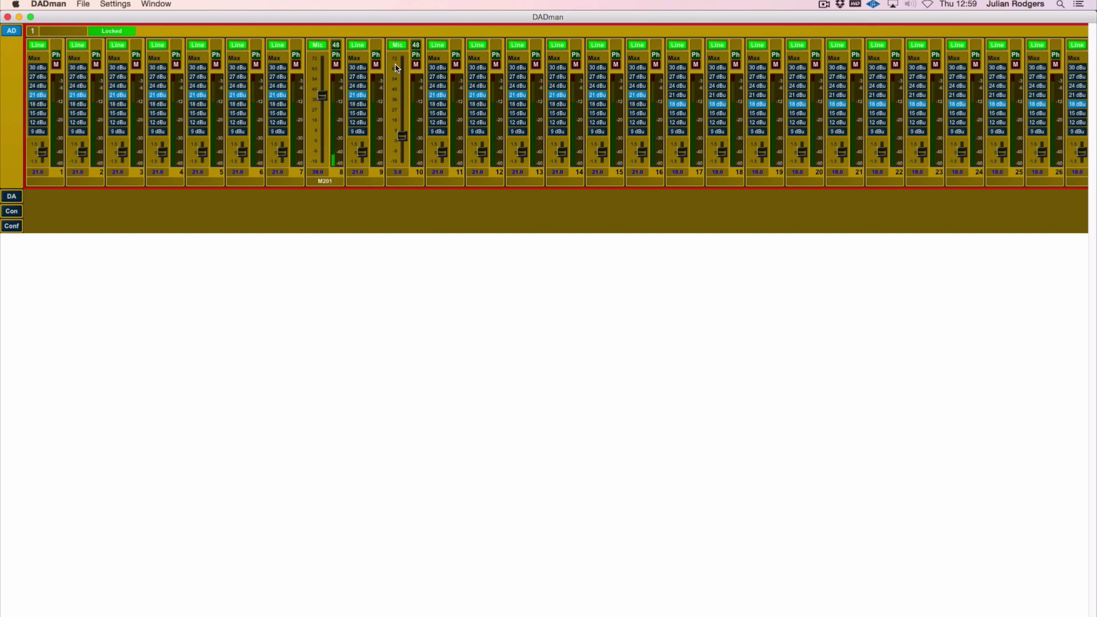
{"action": "left_click", "coordinate": [398, 45]}
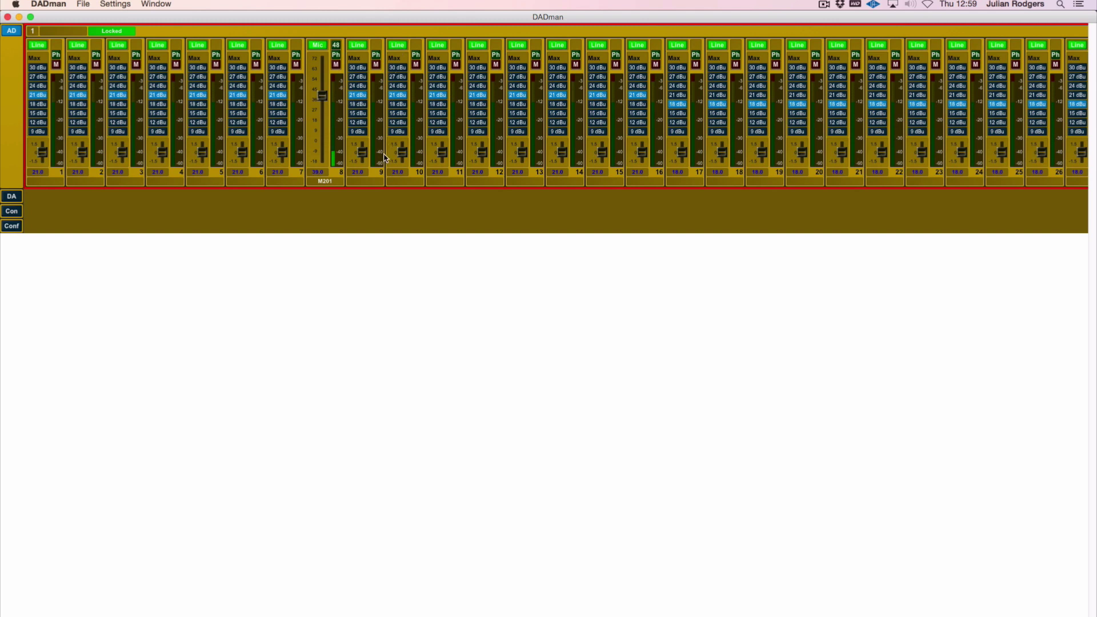
{"action": "left_click", "coordinate": [10, 197]}
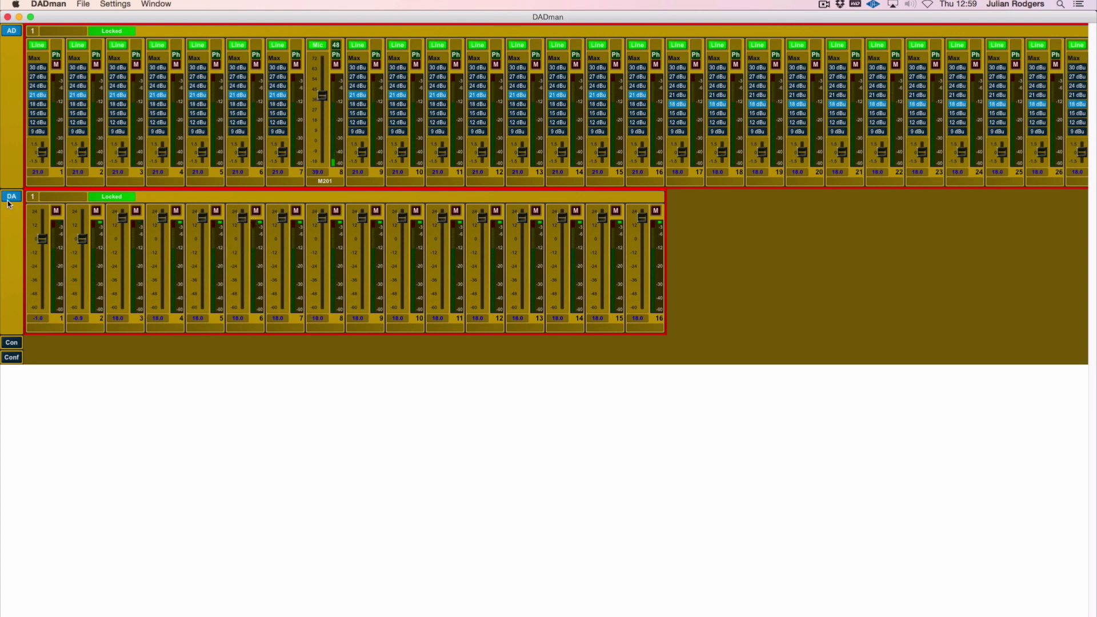
Collapse the DA and AD panels and show the routing matrix
{"action": "left_click", "coordinate": [11, 197]}
{"action": "left_click", "coordinate": [12, 32]}
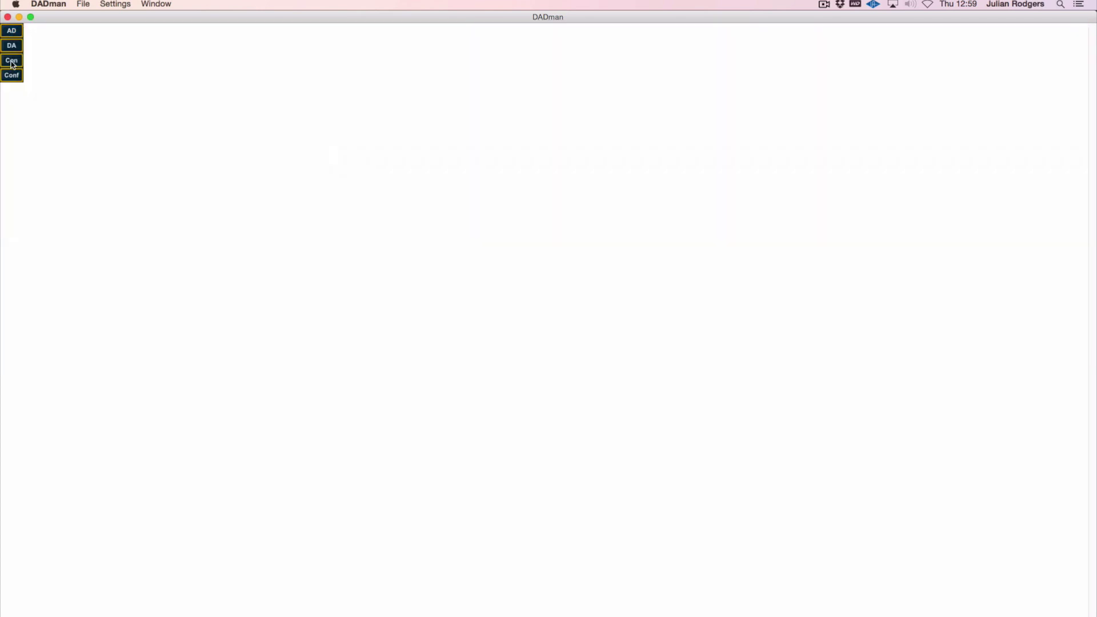
{"action": "left_click", "coordinate": [11, 61]}
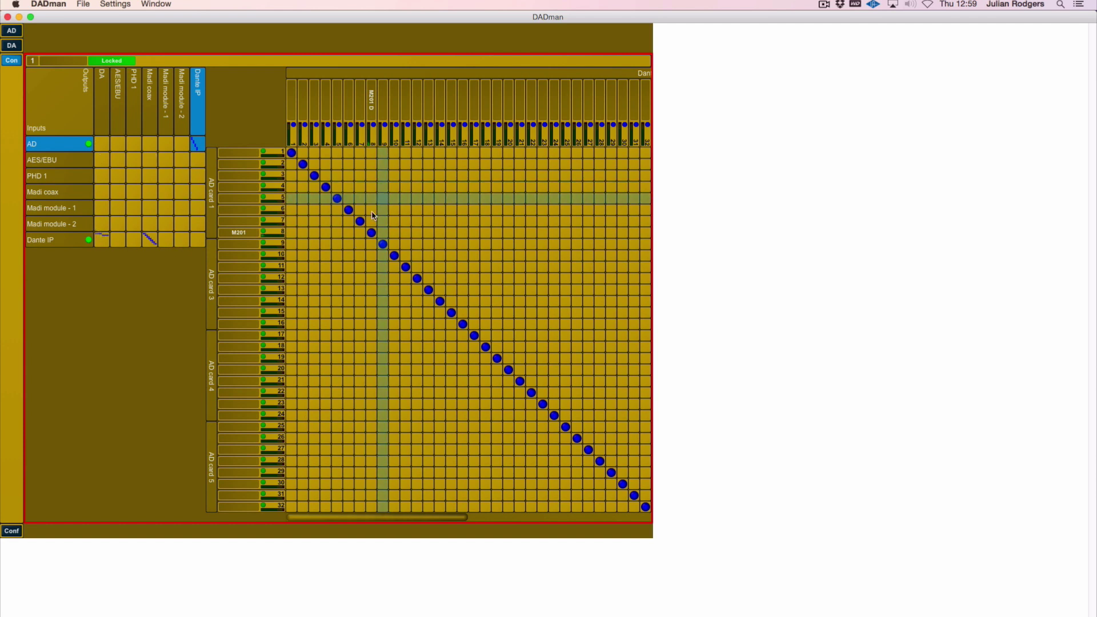
Browse the matrix overview pages (PHD 1, AES/EBU, Madi), ending on AD inputs against DA outputs
{"action": "left_click", "coordinate": [102, 143]}
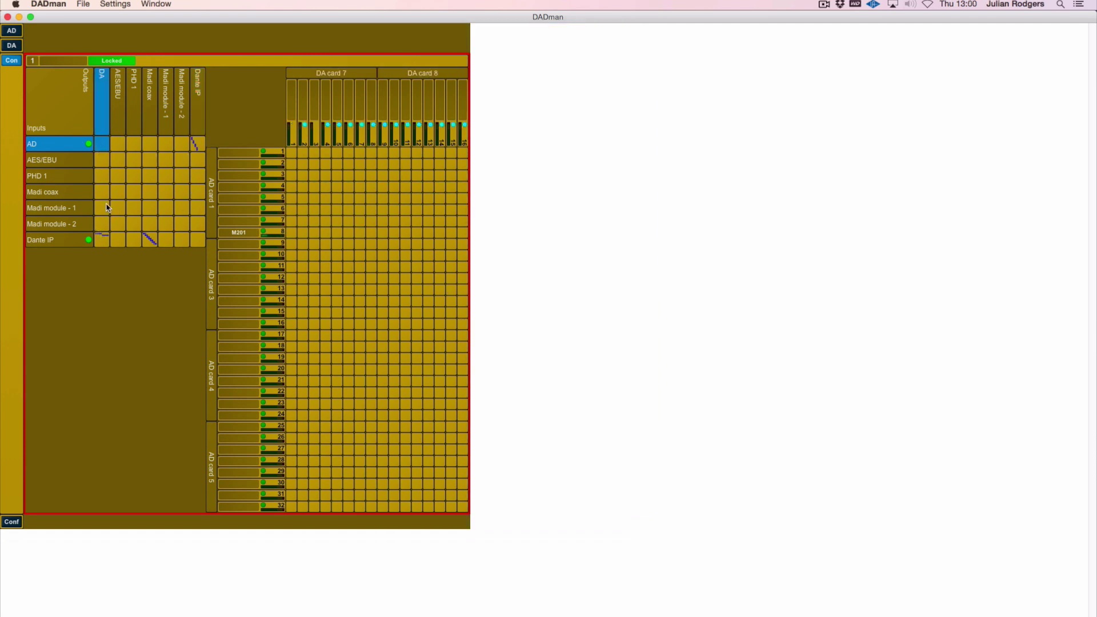
{"action": "left_click", "coordinate": [118, 176]}
{"action": "left_click", "coordinate": [120, 162]}
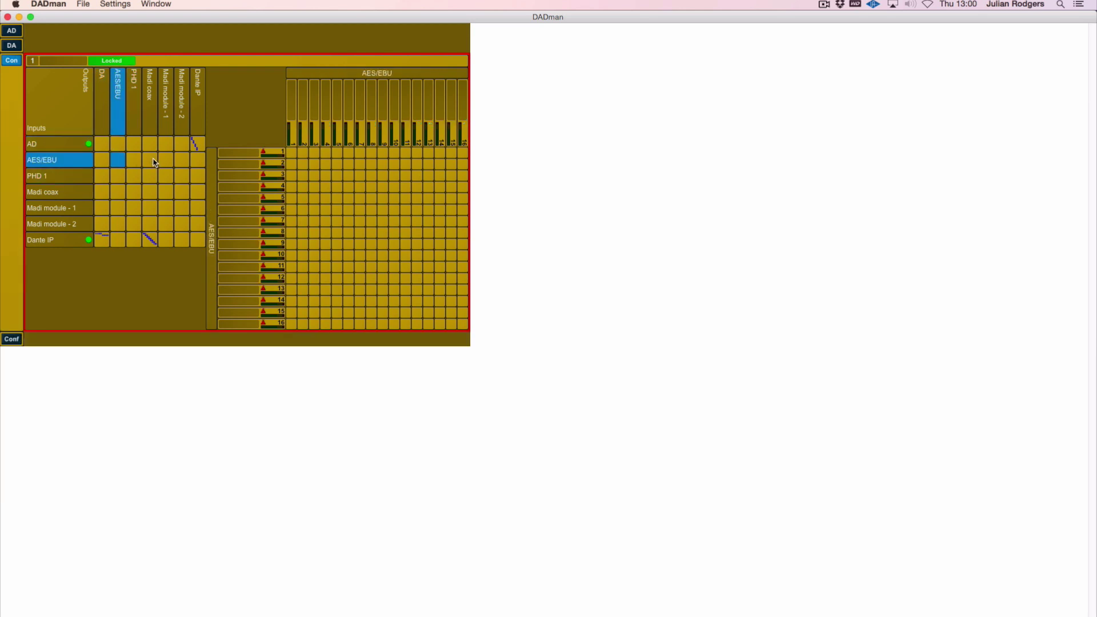
{"action": "left_click", "coordinate": [150, 162]}
{"action": "left_click", "coordinate": [102, 144]}
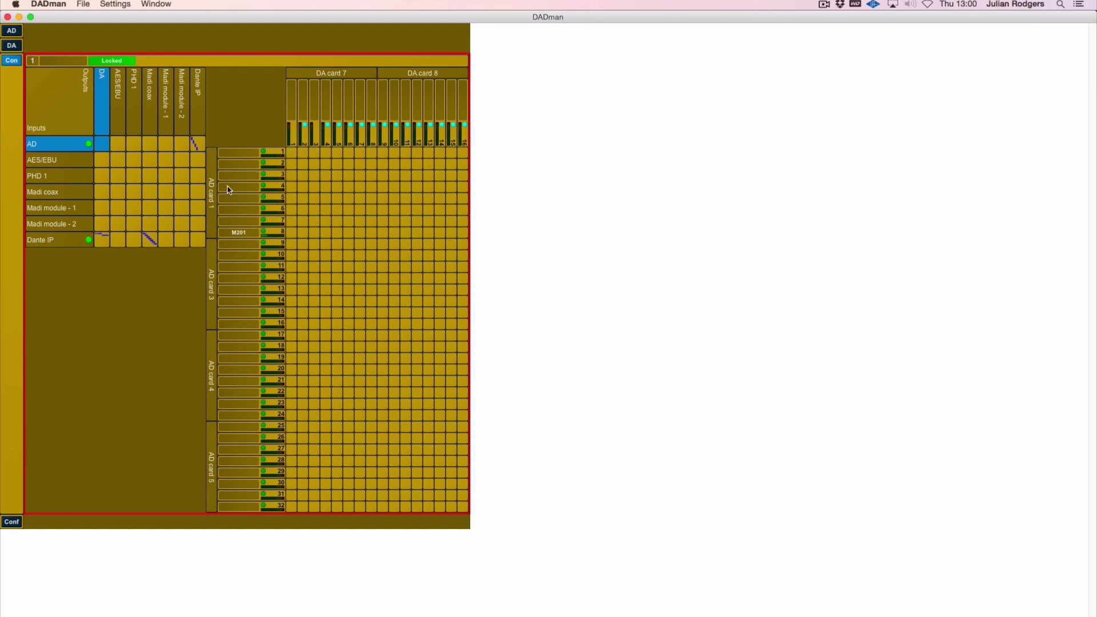
Add test crosspoints from AD inputs 1–3 to DA card 7 outputs 1–3, then remove them all
{"action": "left_click", "coordinate": [292, 152]}
{"action": "left_click", "coordinate": [316, 178]}
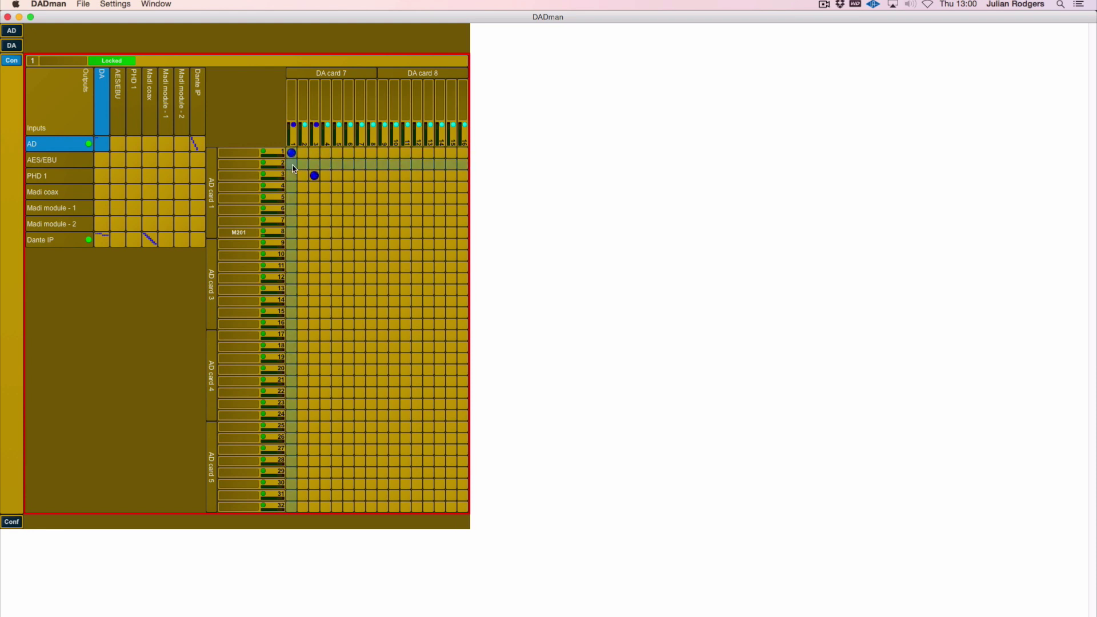
{"action": "left_click", "coordinate": [292, 152]}
{"action": "left_click", "coordinate": [302, 164]}
{"action": "left_click", "coordinate": [314, 176]}
{"action": "left_click", "coordinate": [303, 164]}
{"action": "left_click", "coordinate": [291, 152]}
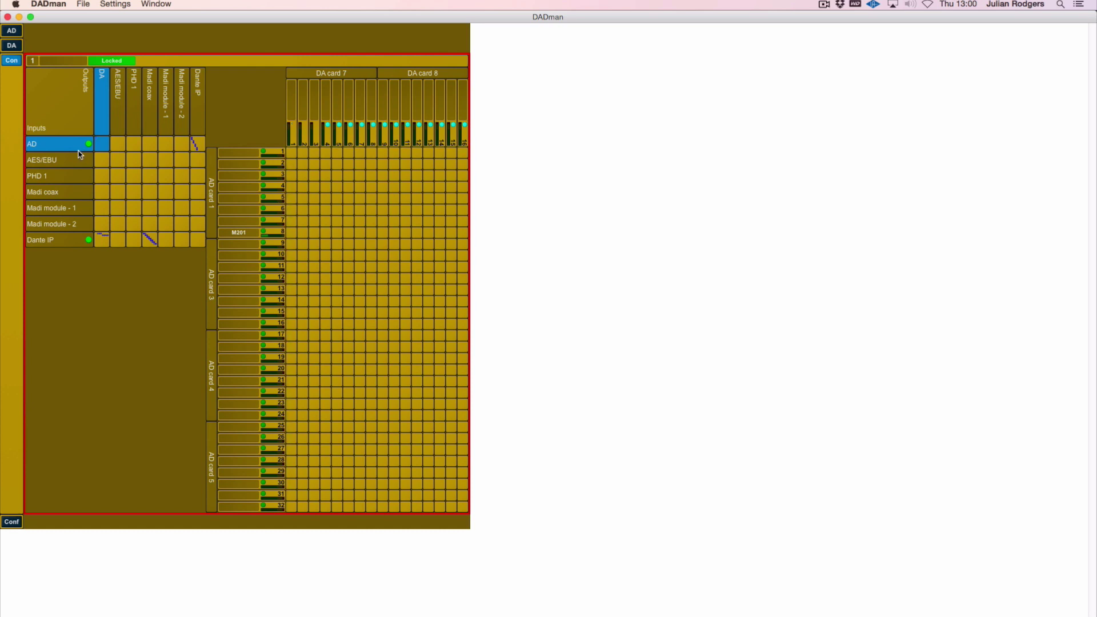
Replace the routing matrix with the configuration panel and view its AES/EBU and Pro Tools HD tabs
{"action": "left_click", "coordinate": [12, 62]}
{"action": "left_click", "coordinate": [11, 75]}
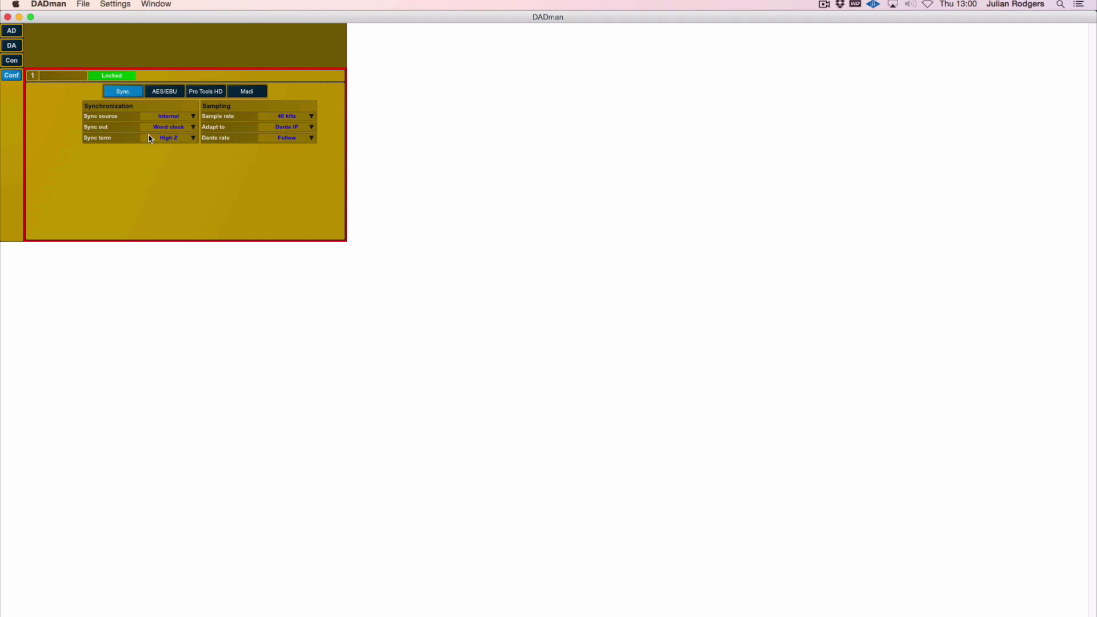
{"action": "left_click", "coordinate": [163, 93]}
{"action": "left_click", "coordinate": [205, 93]}
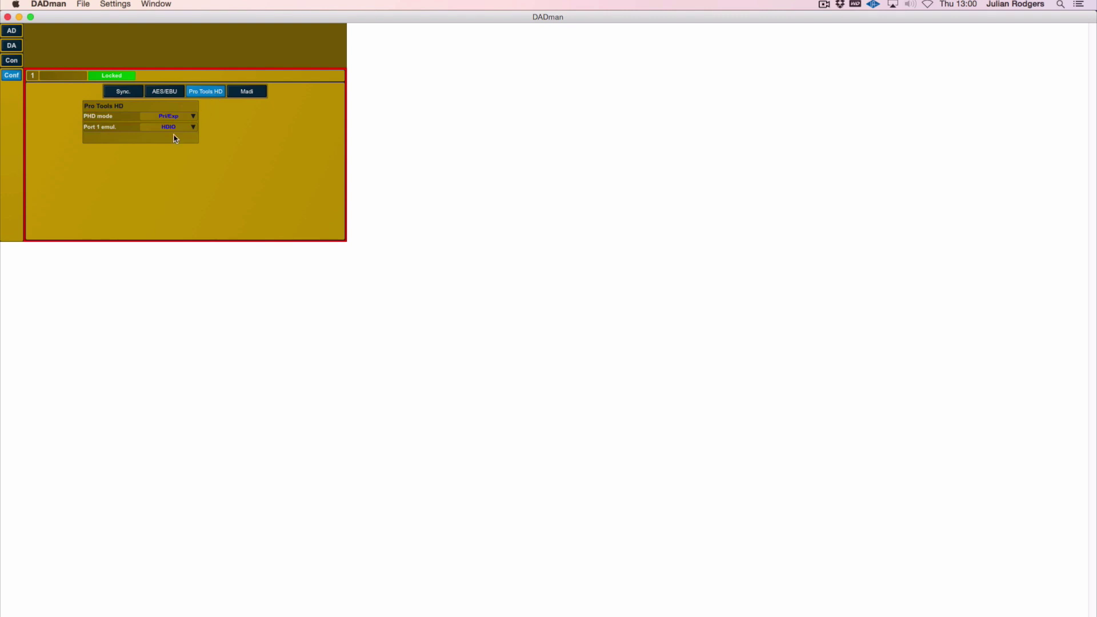
Check the PHD mode options without changing them, view MADI, then return to Sync settings
{"action": "left_click", "coordinate": [193, 117]}
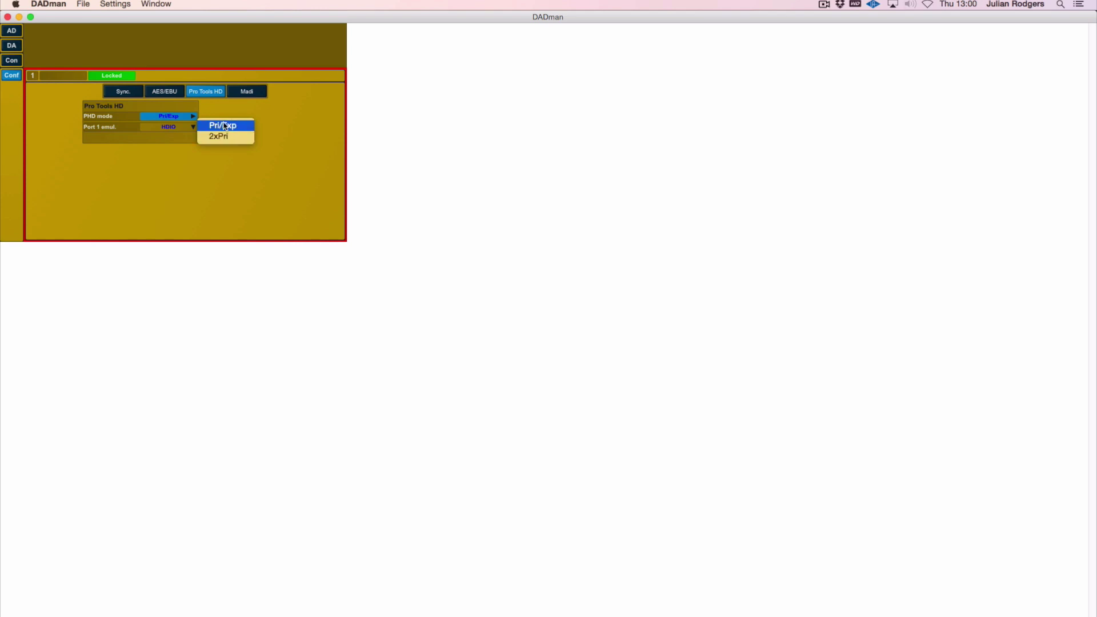
{"action": "left_click", "coordinate": [302, 116]}
{"action": "left_click", "coordinate": [246, 92]}
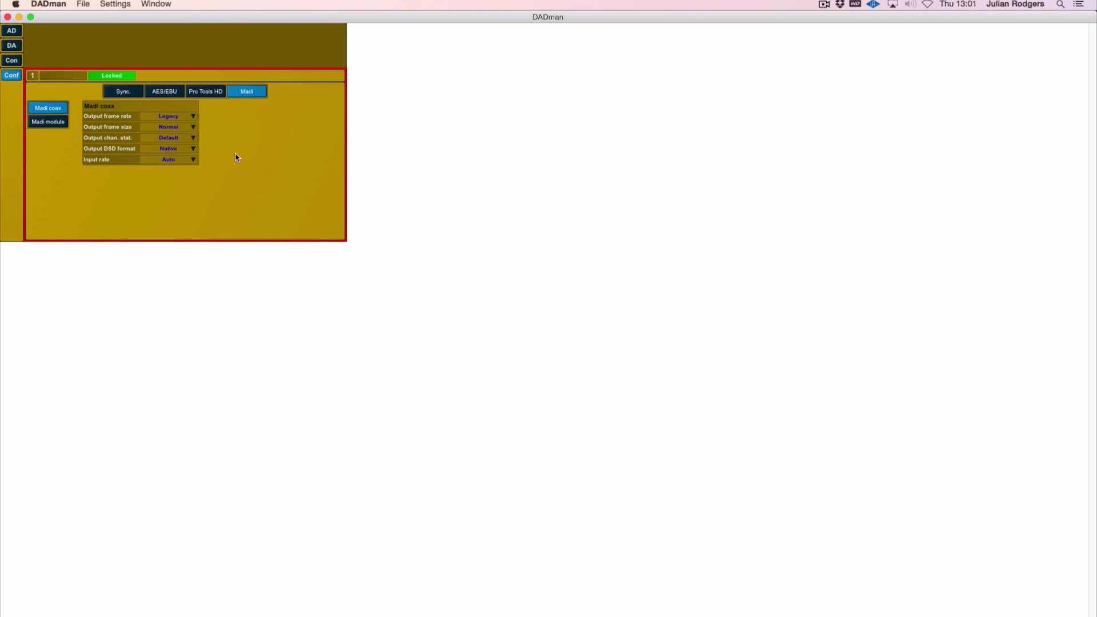
{"action": "left_click", "coordinate": [119, 93]}
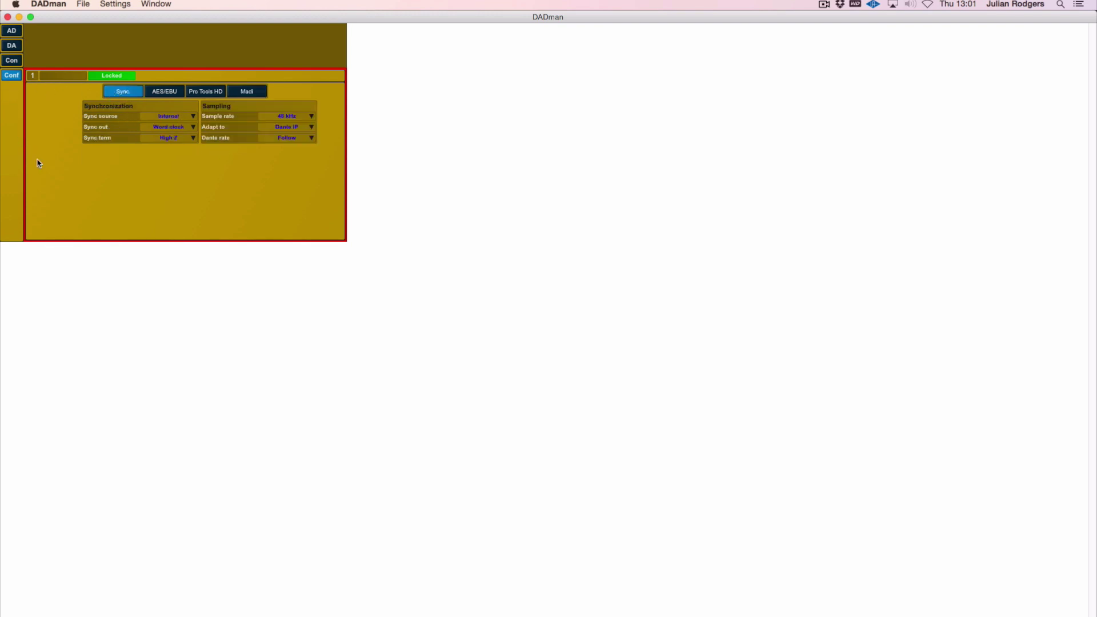
Reopen the routing matrix, the DA output panel and the AD input panel together
{"action": "left_click", "coordinate": [11, 60]}
{"action": "left_click", "coordinate": [11, 45]}
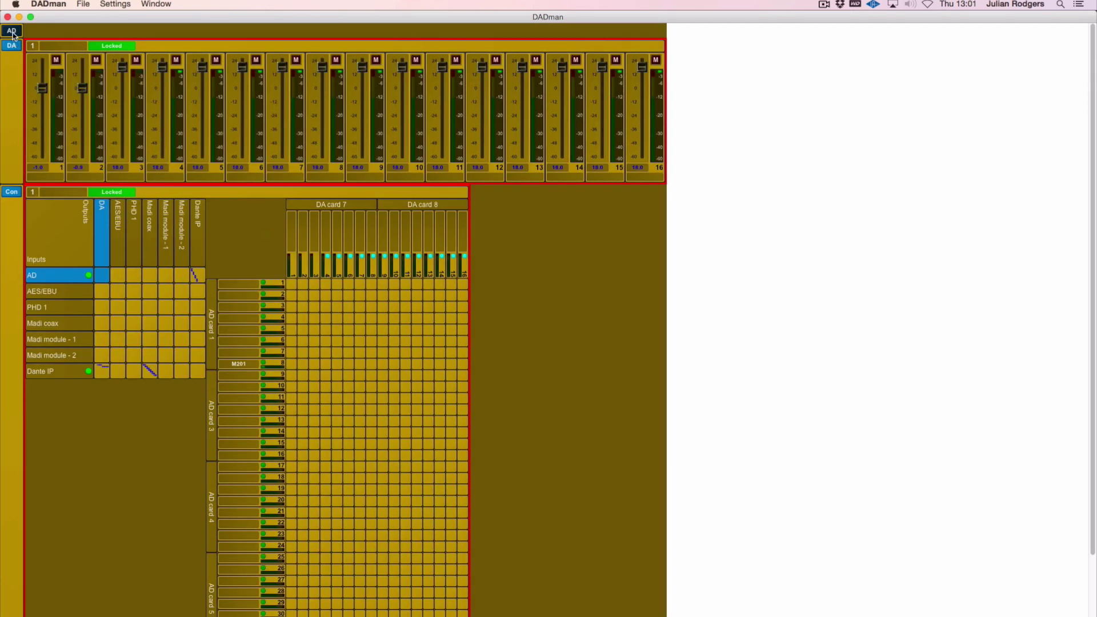
{"action": "left_click", "coordinate": [12, 32]}
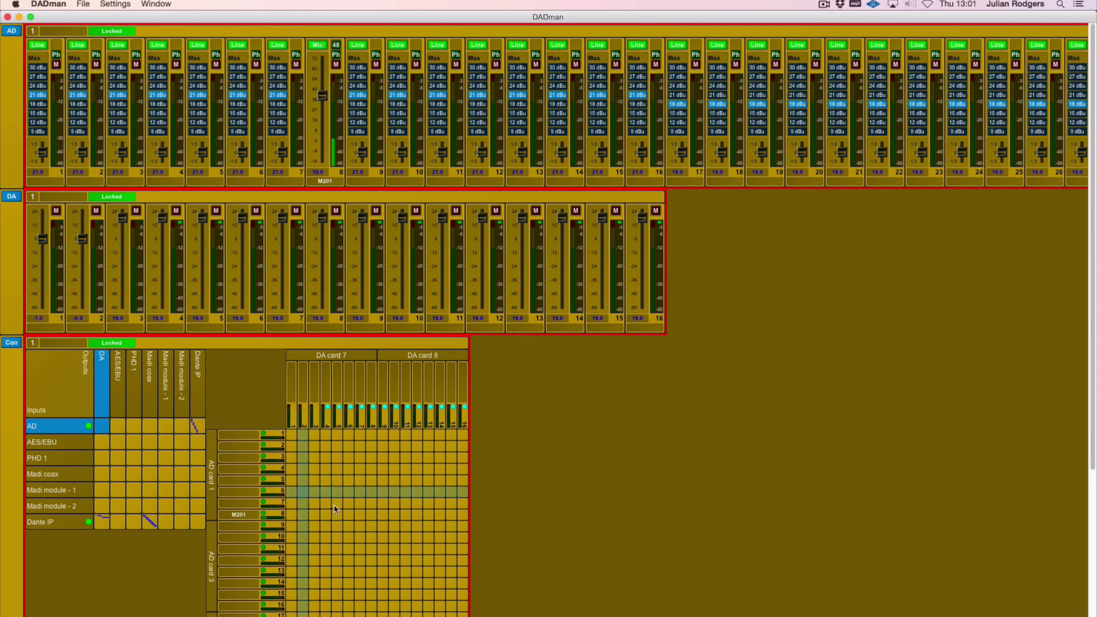